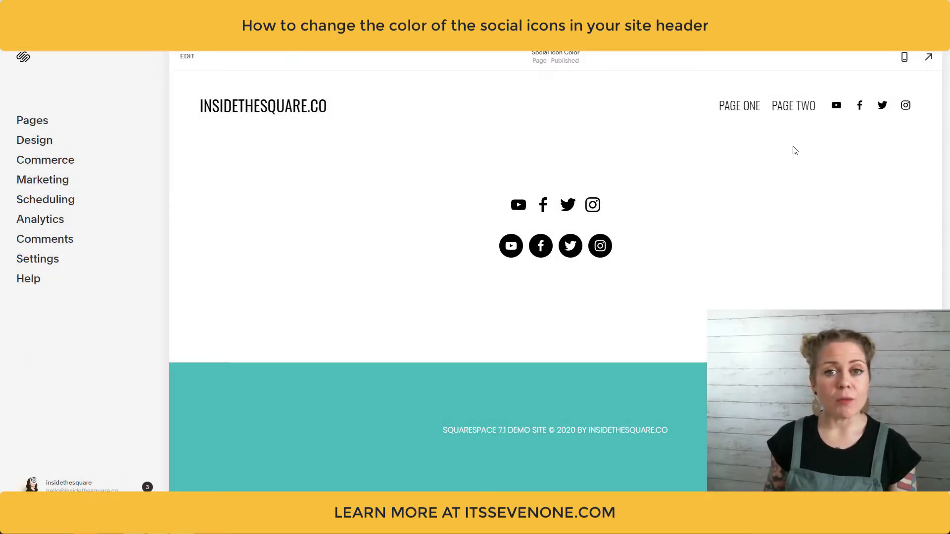
- Start editing the site header and open its element settings
left_click(187, 56)
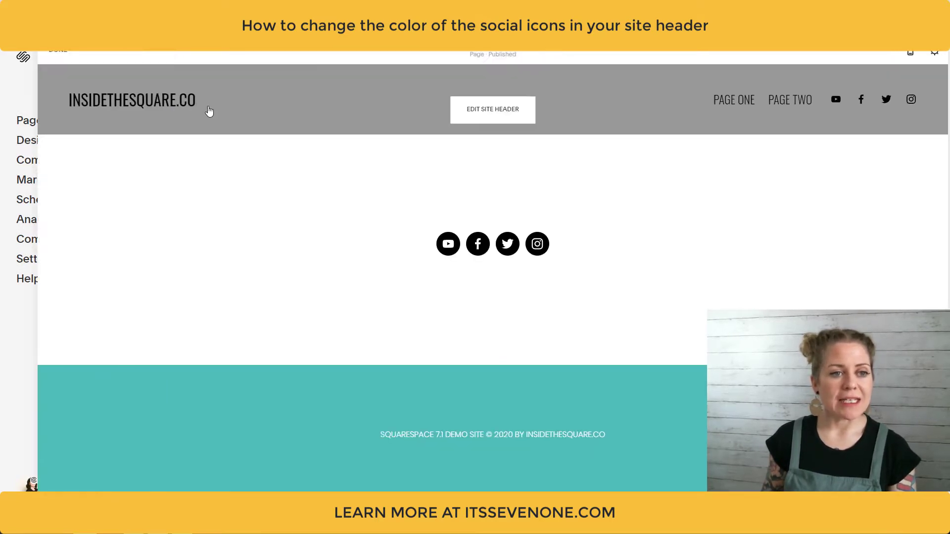
left_click(498, 117)
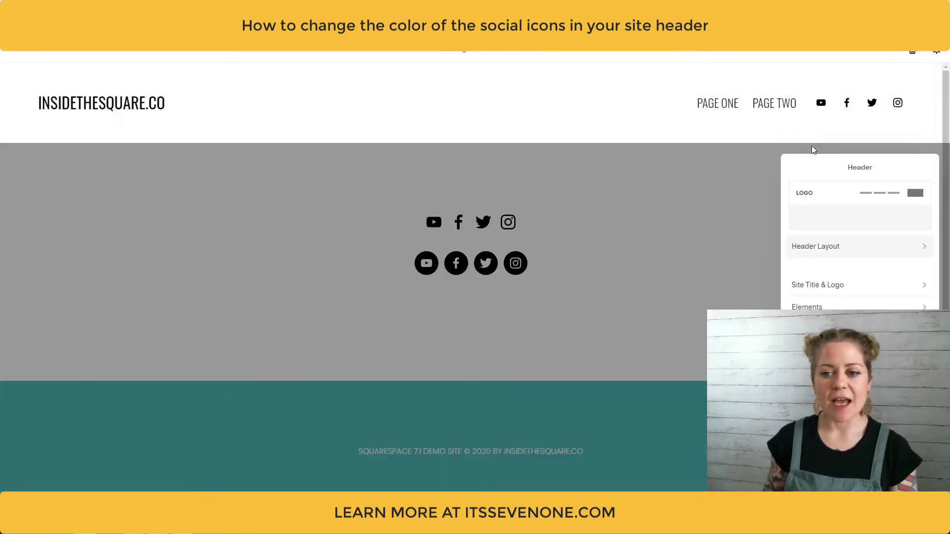
left_click_drag(837, 169, 614, 103)
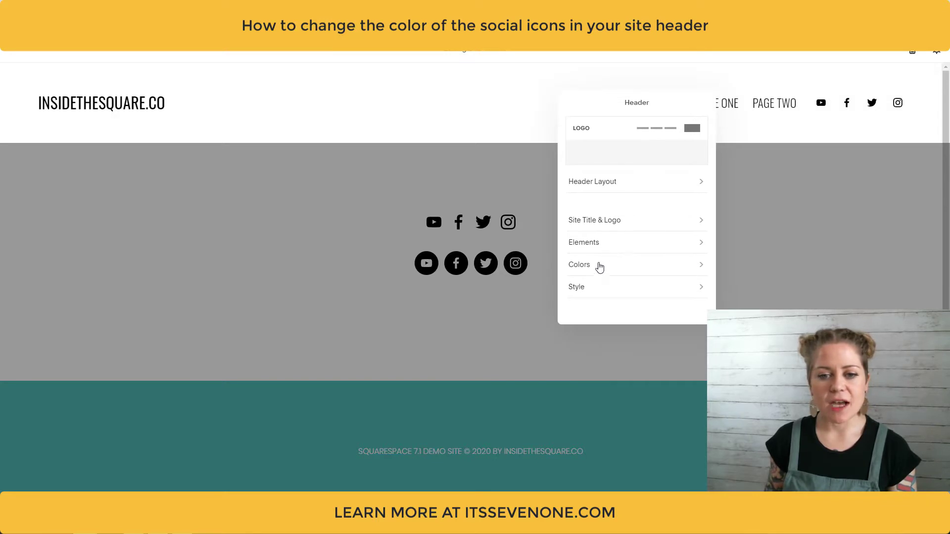
left_click(589, 244)
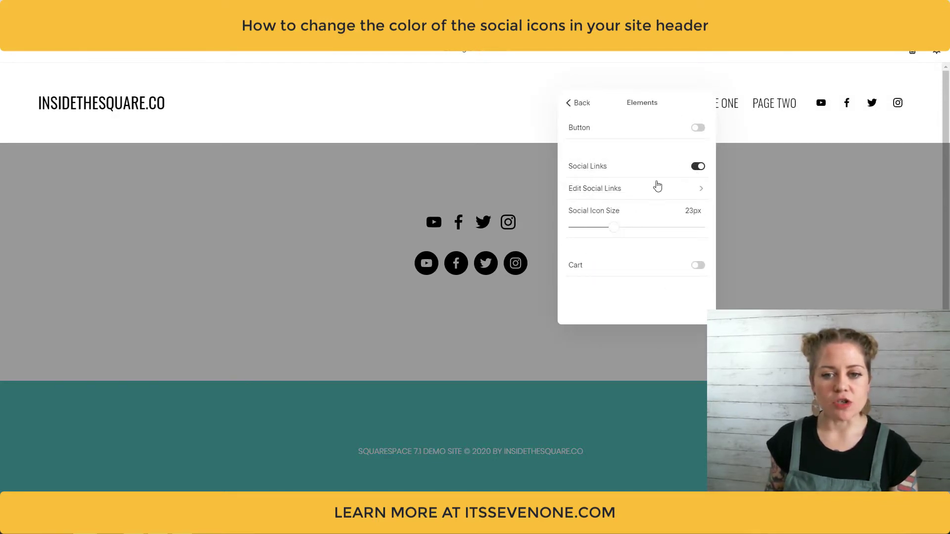
- Set the header social icon size to 24px and close the header editor
left_click(607, 197)
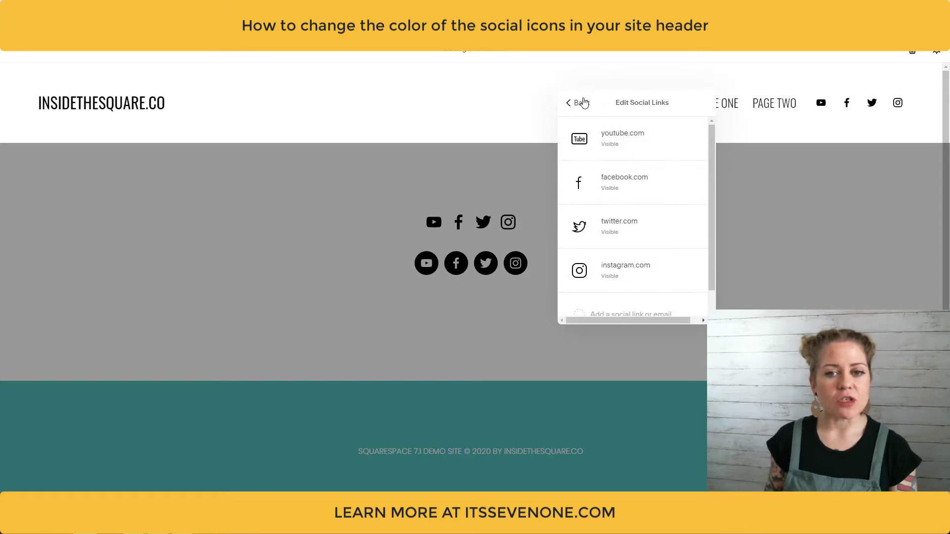
left_click(579, 102)
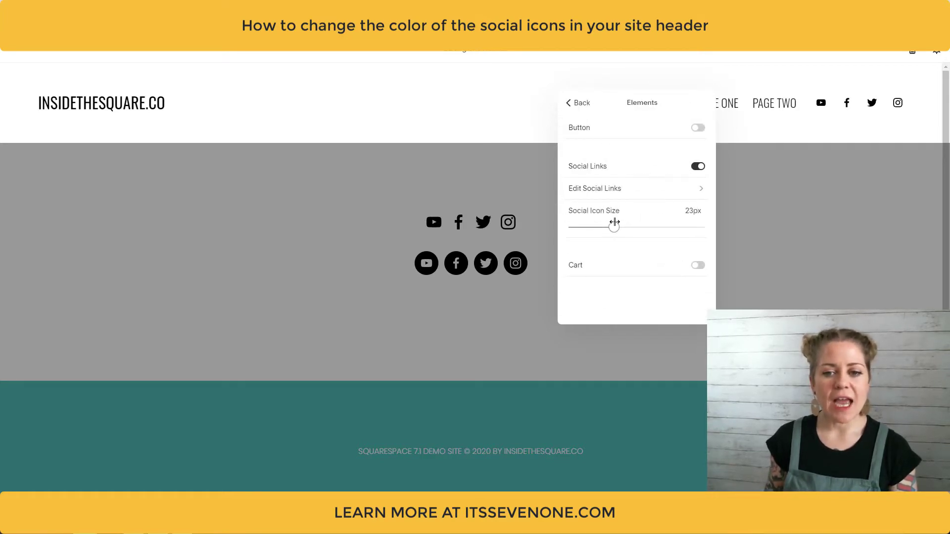
left_click_drag(667, 220, 619, 227)
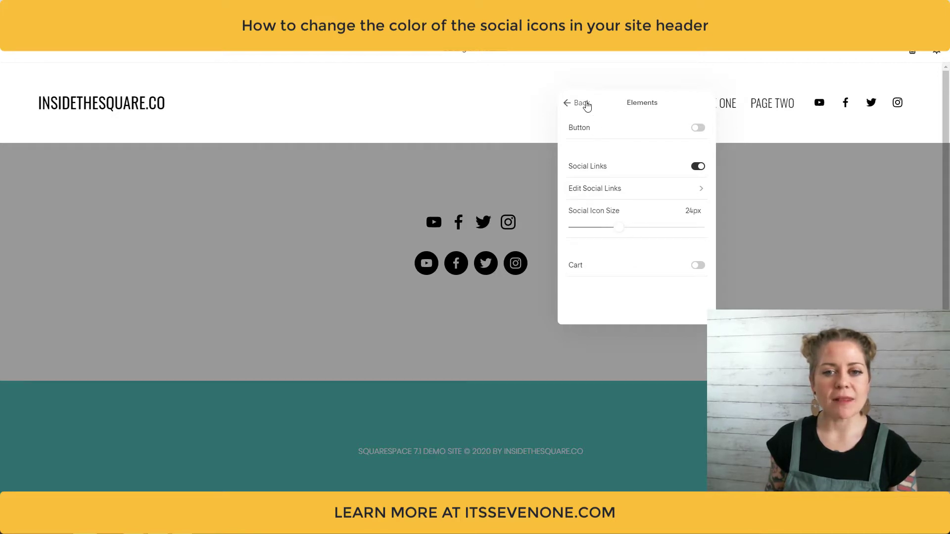
left_click(583, 103)
left_click(457, 147)
left_click(23, 53)
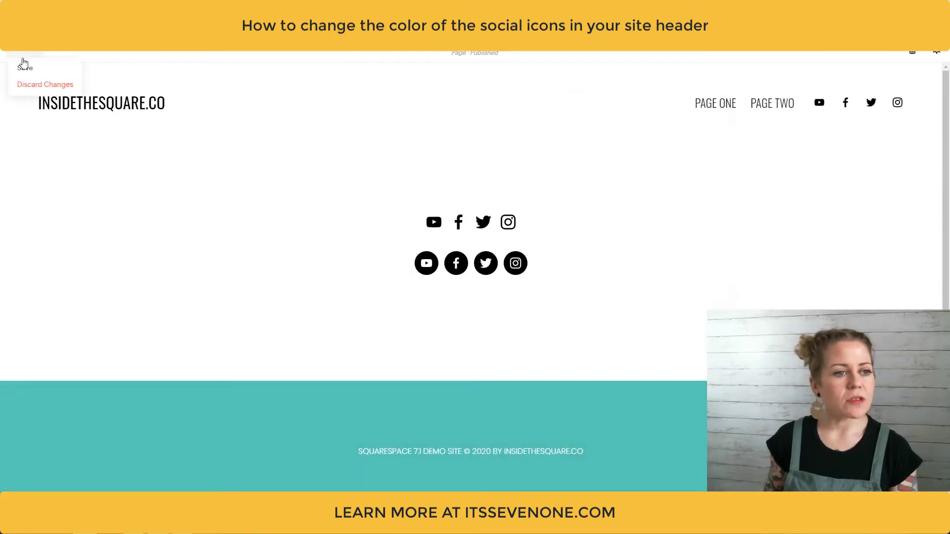
- Save the header changes and go to Design > Colors to view the palette and themes
left_click(25, 67)
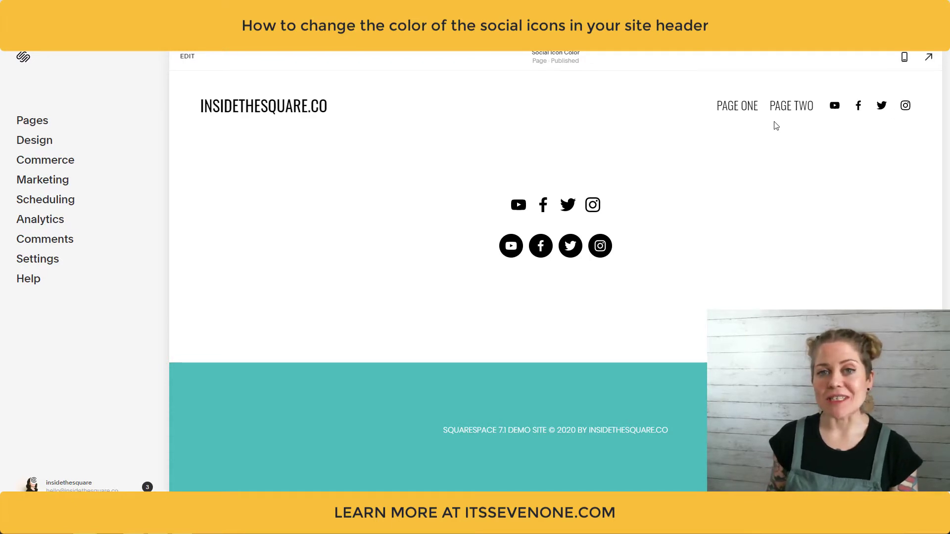
left_click(34, 143)
left_click(36, 134)
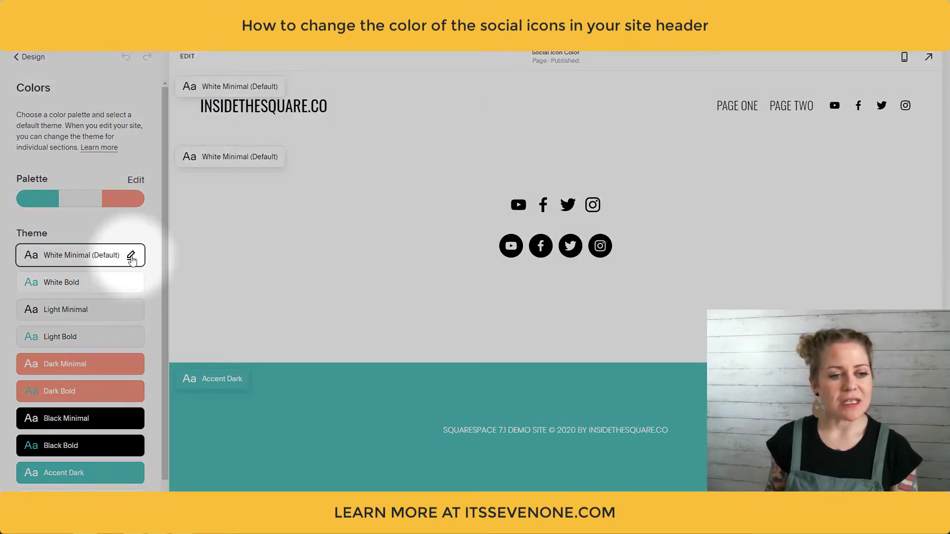
left_click(132, 257)
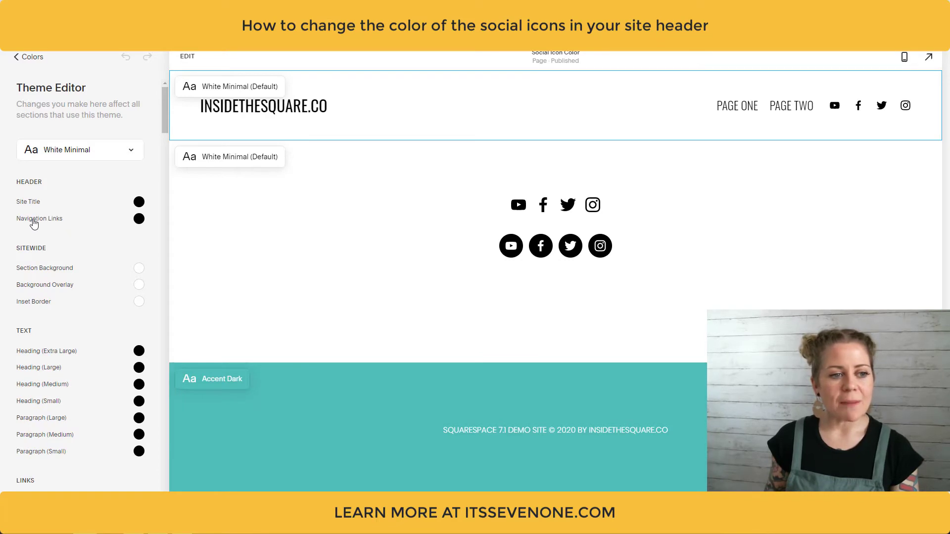
left_click(139, 220)
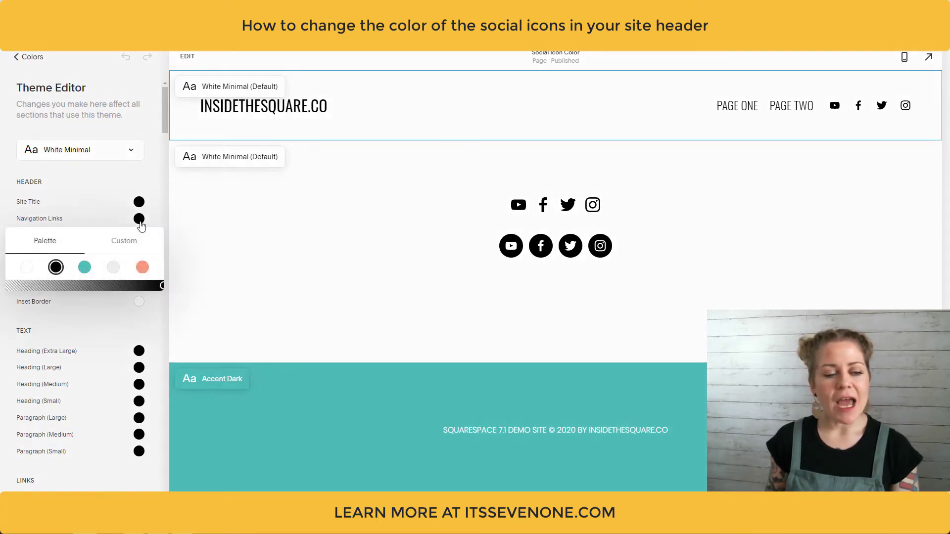
left_click(87, 269)
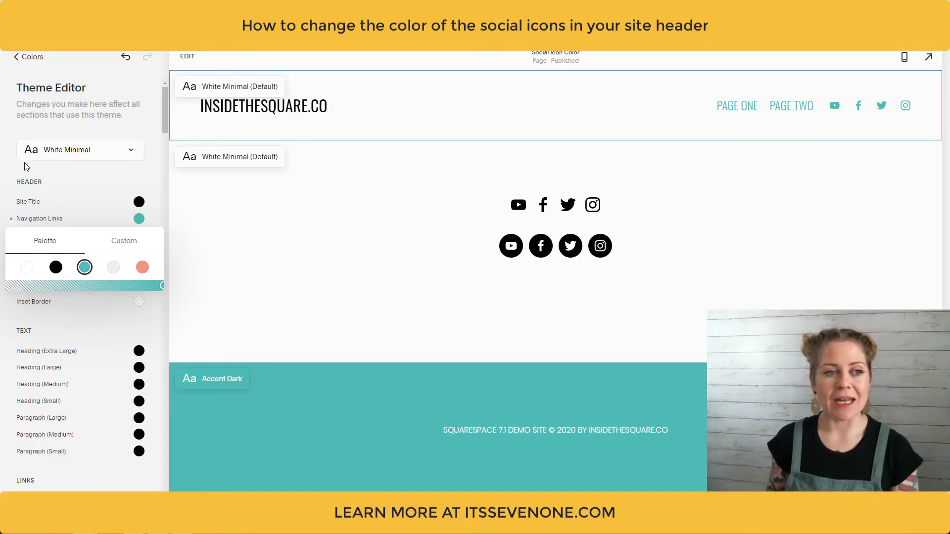
left_click(11, 228)
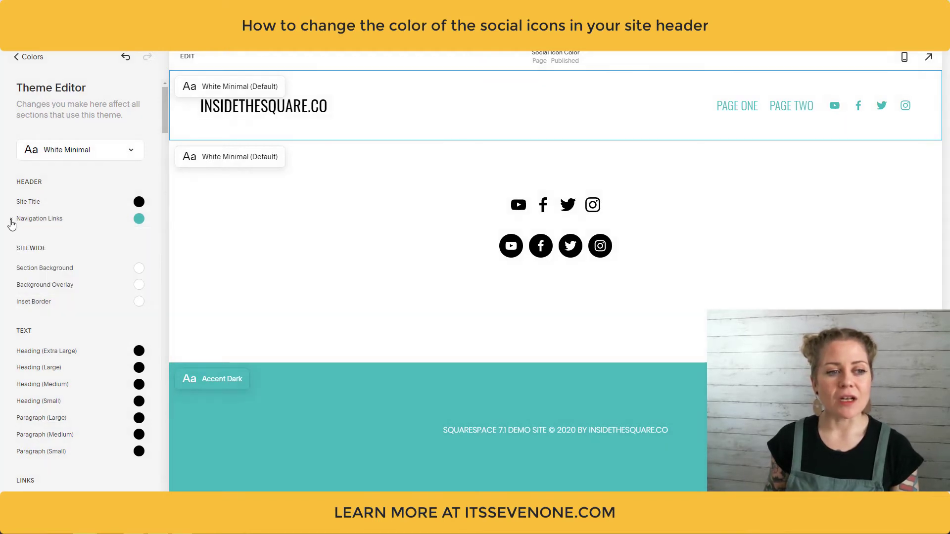
left_click(31, 58)
- Leave the colour settings for Design > Custom CSS and place the cursor in the empty editor
left_click(31, 59)
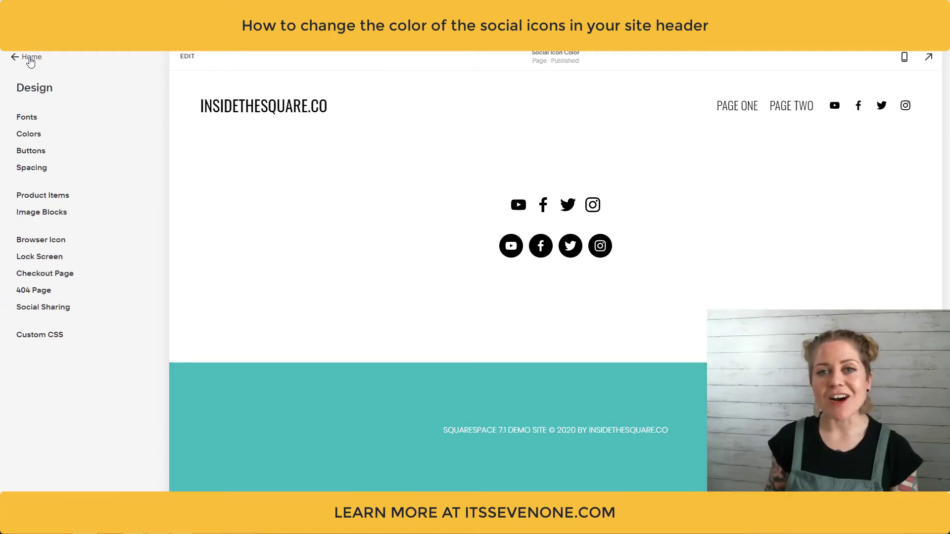
left_click(30, 58)
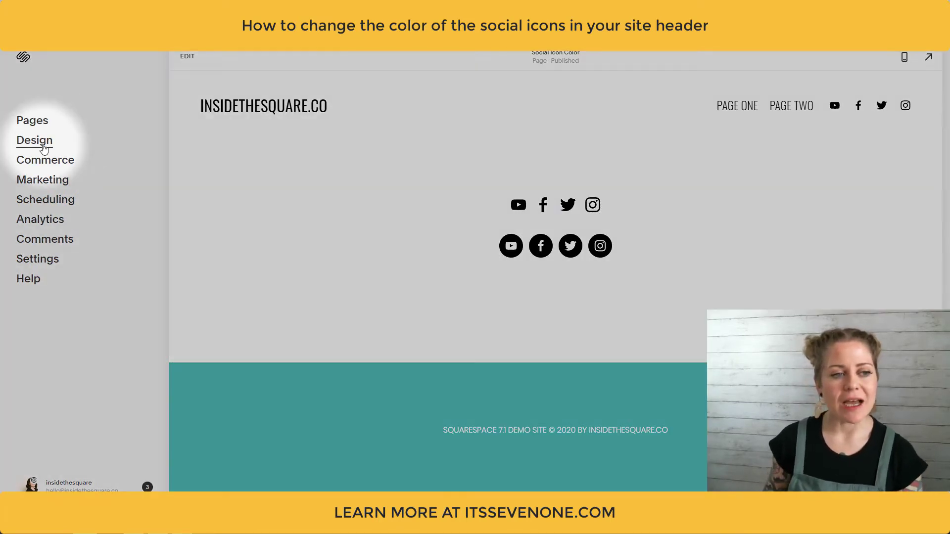
left_click(37, 140)
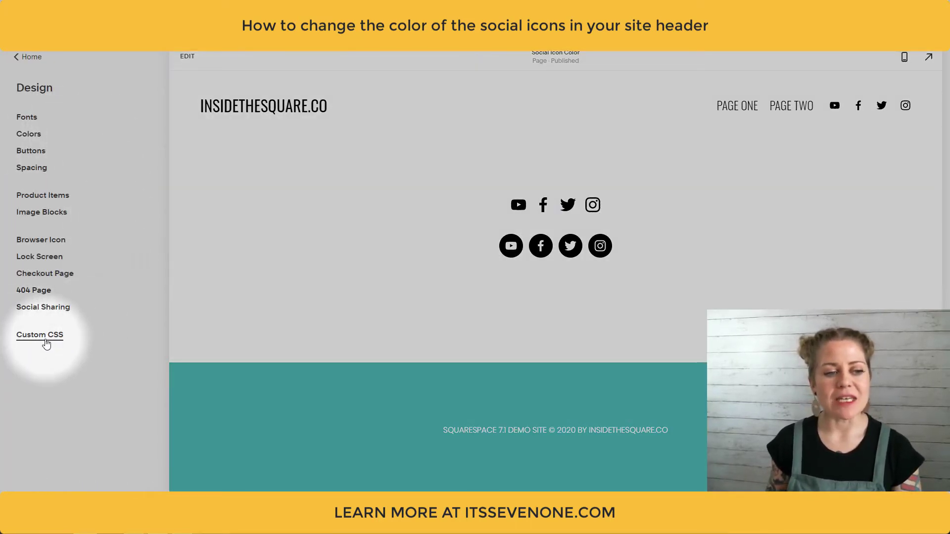
left_click(45, 338)
left_click(48, 328)
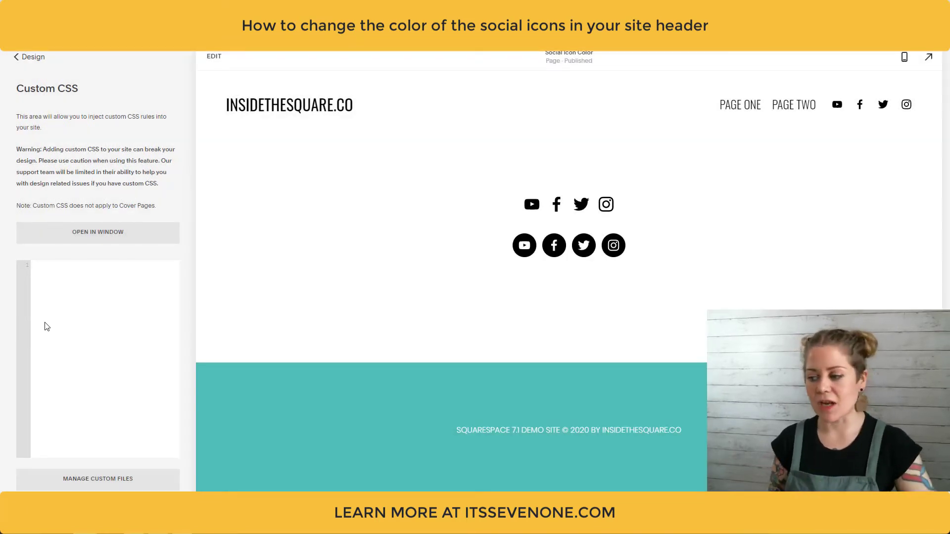
- Enter the rule .icon--fill svg{fill:#50bdb8!important} to fill the icons teal
type(".icon")
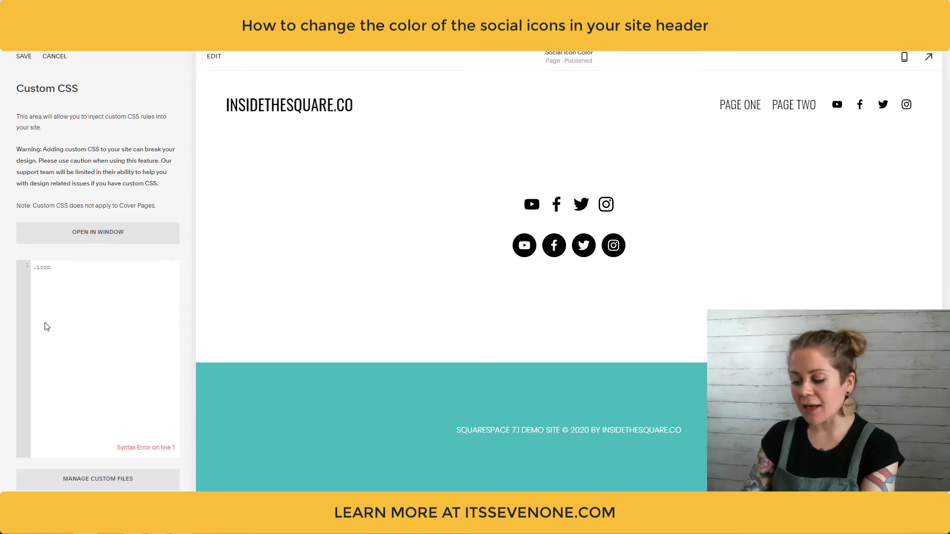
type("--fill")
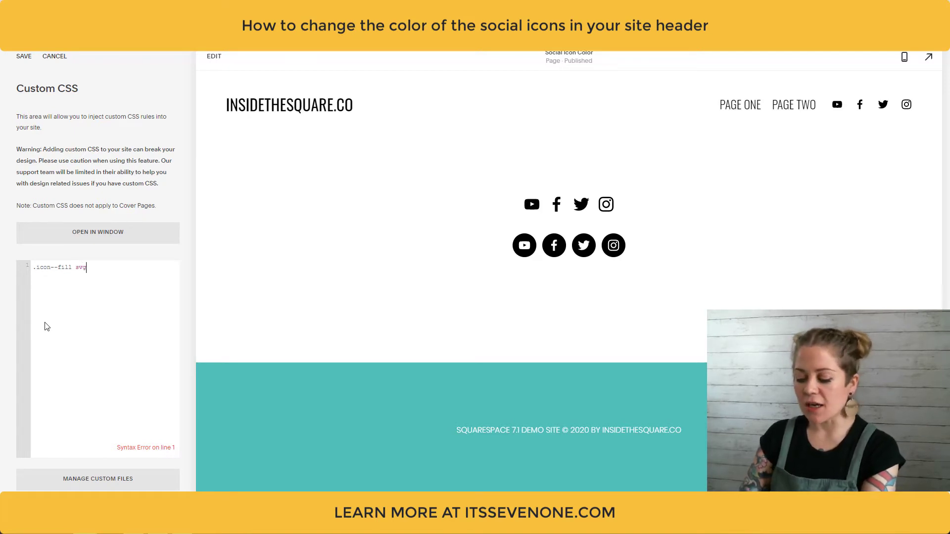
type("svg{fill:#50bdb8!")
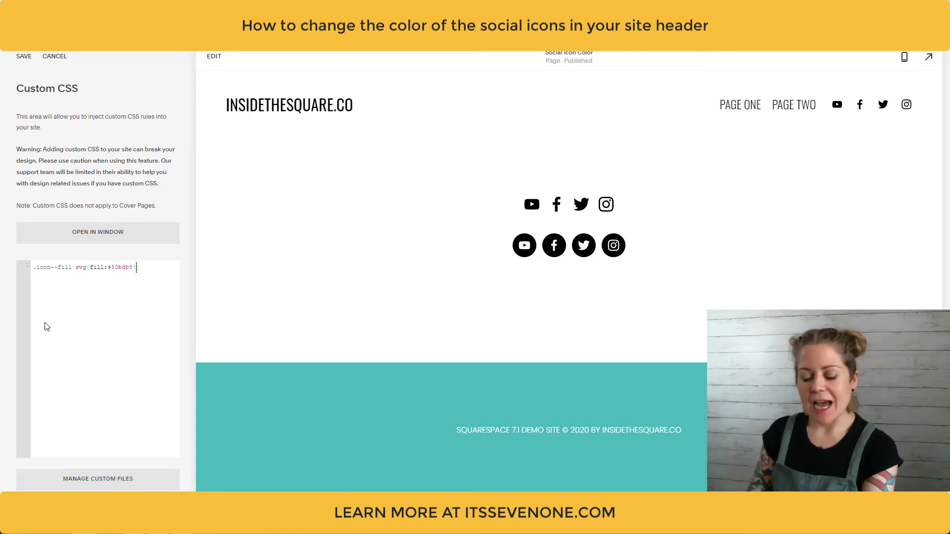
type("important")
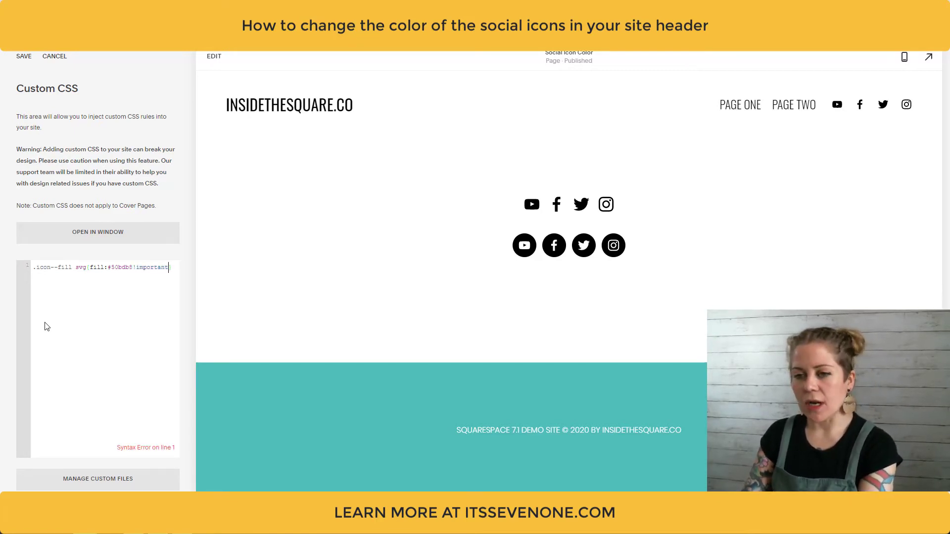
type("}")
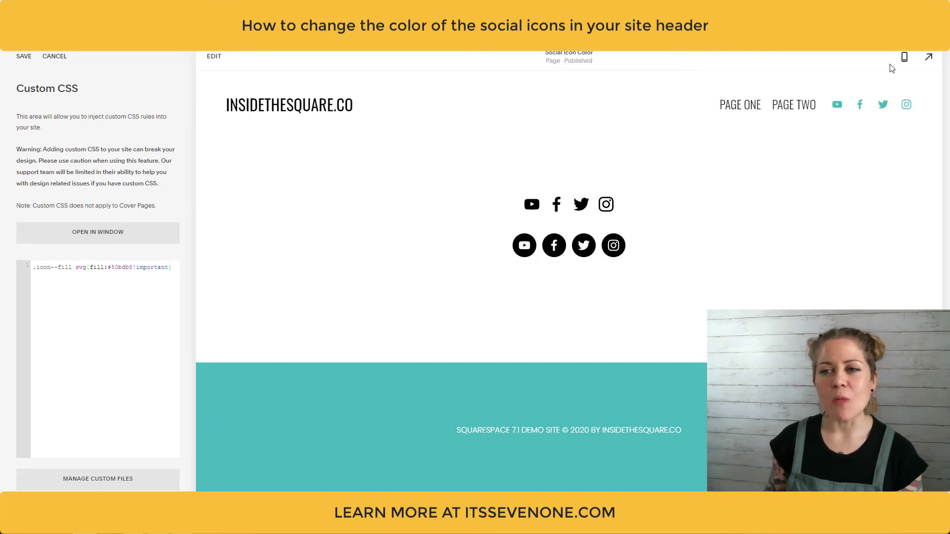
left_click(903, 57)
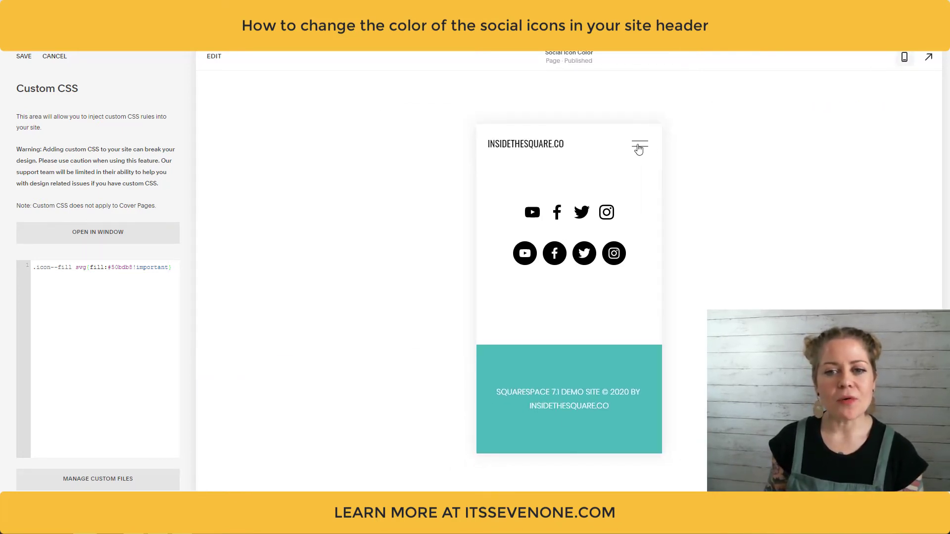
left_click(639, 148)
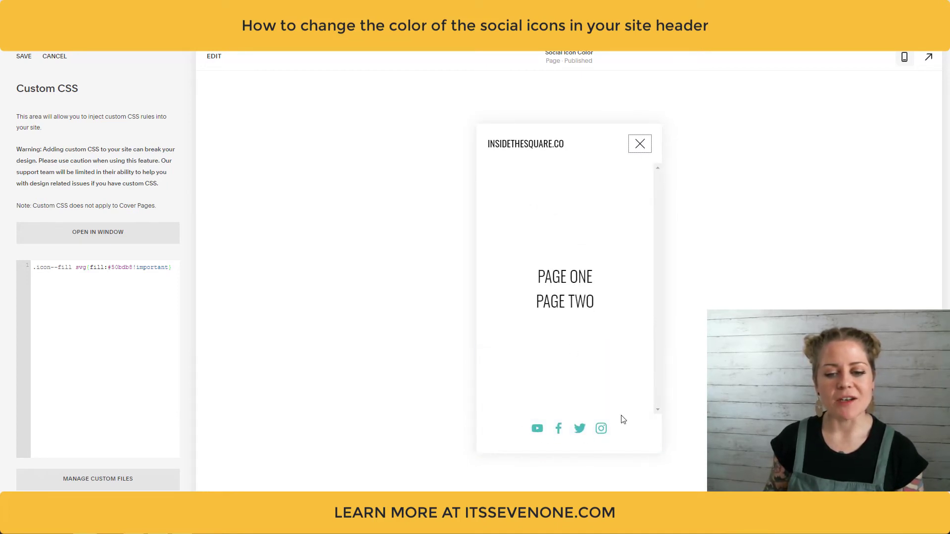
left_click(641, 146)
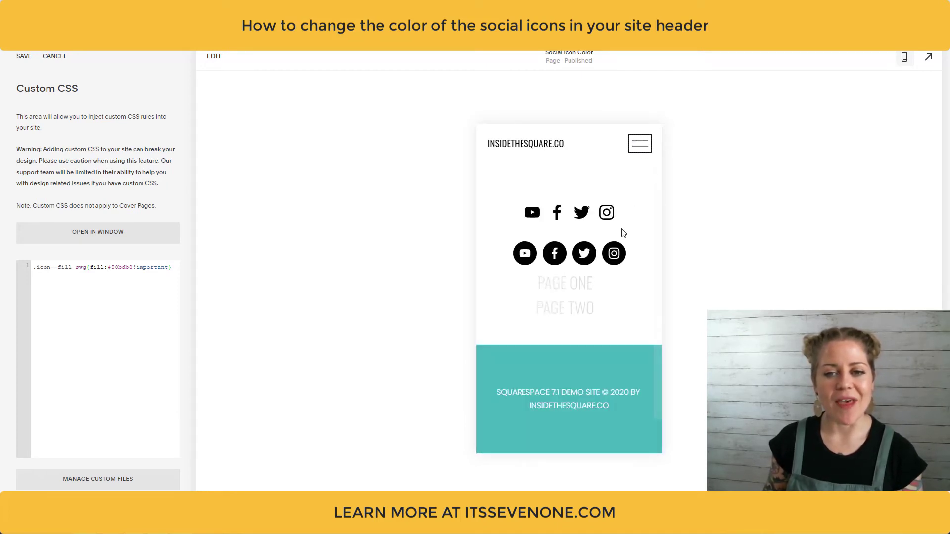
left_click(905, 61)
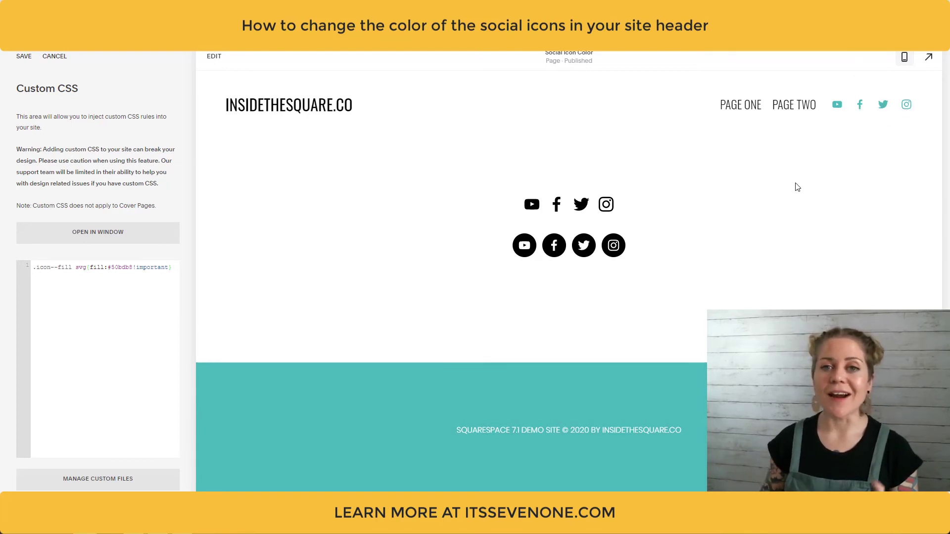
- Change the selector to .icon--fill svg:hover so icons turn teal on hover, and save
left_click(87, 267)
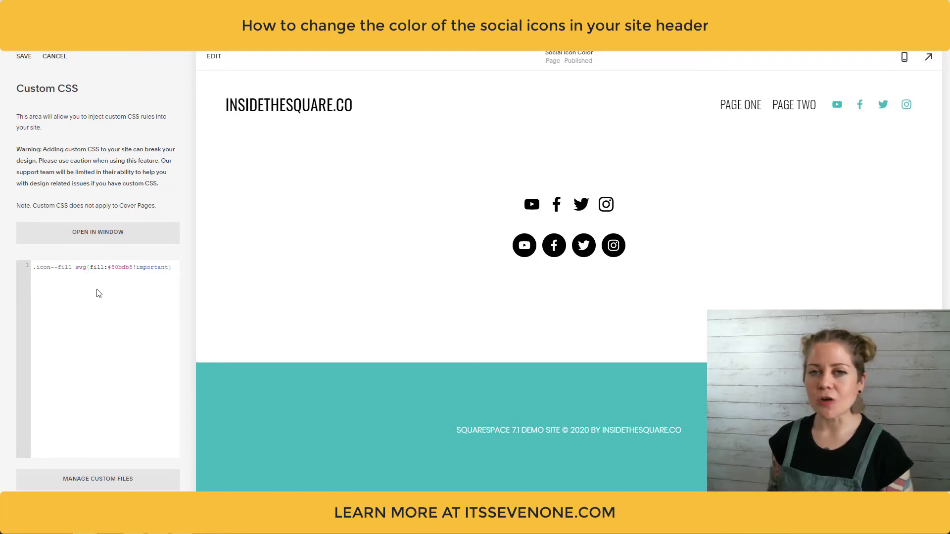
type(":hover")
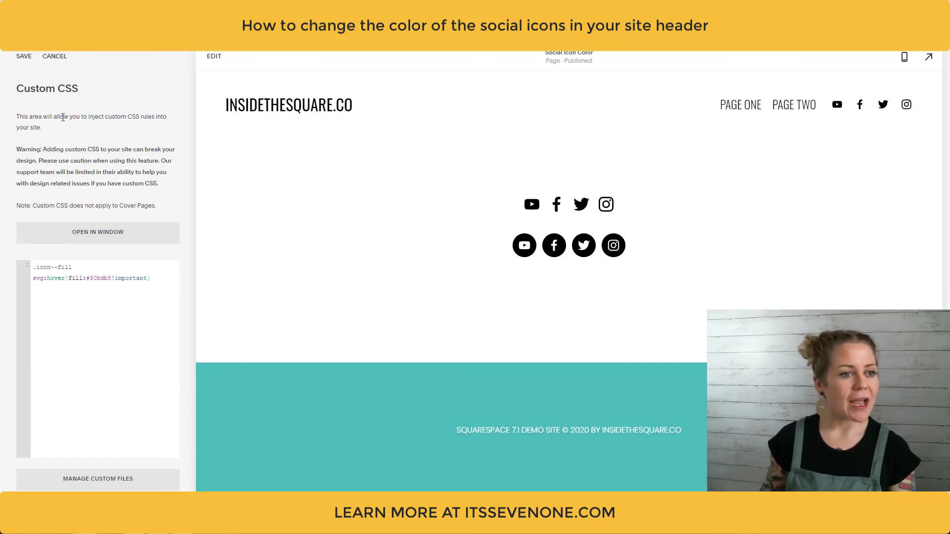
left_click(22, 57)
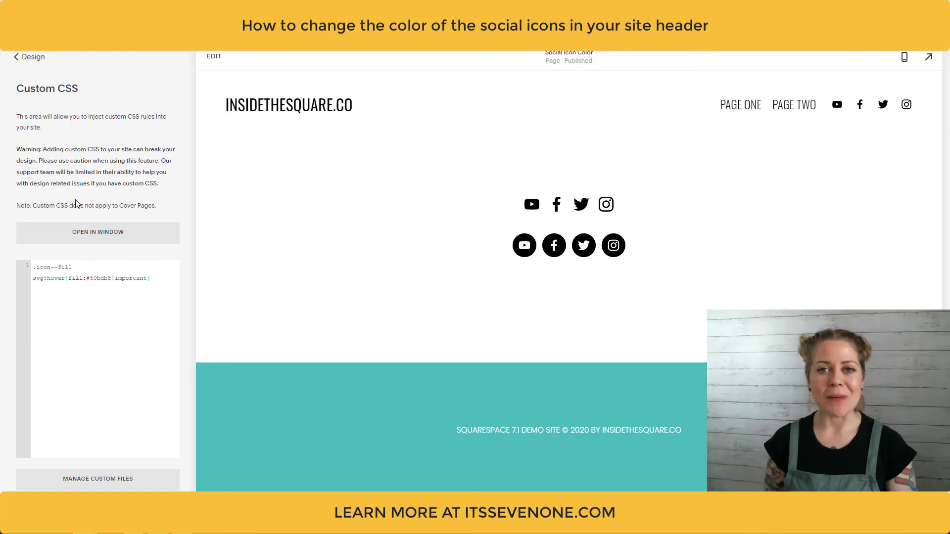